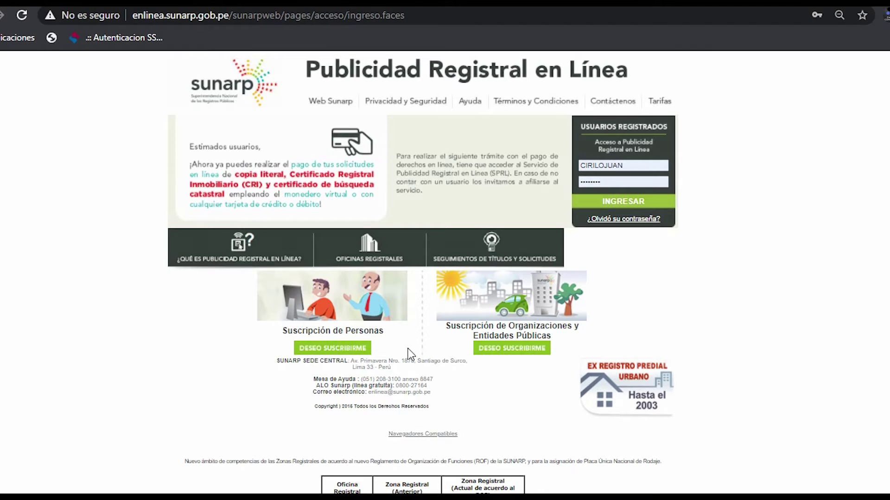
# Open the personal subscription form and examine its required fields and secret-question options.
pyautogui.click(340, 353)
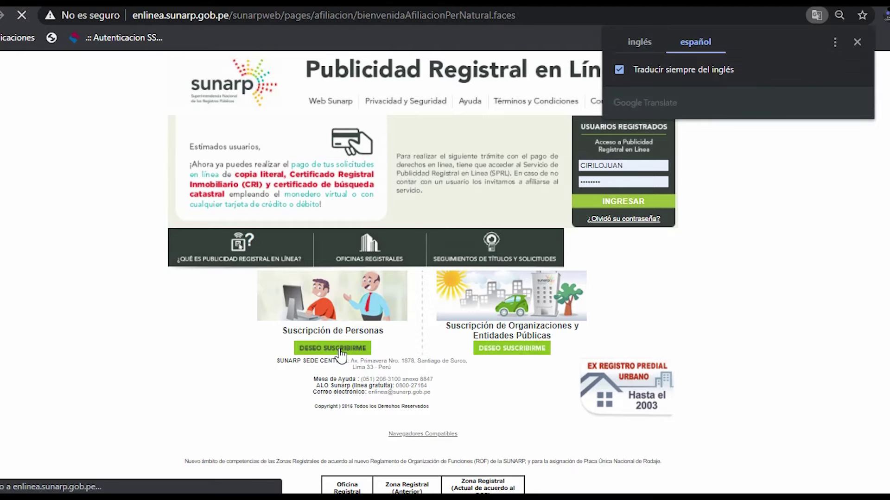
pyautogui.click(855, 42)
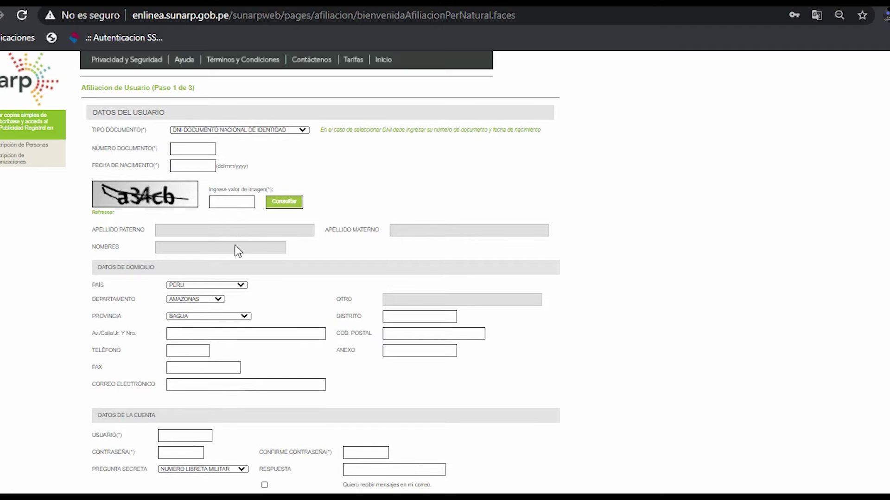
pyautogui.scroll(-1, 234, 245)
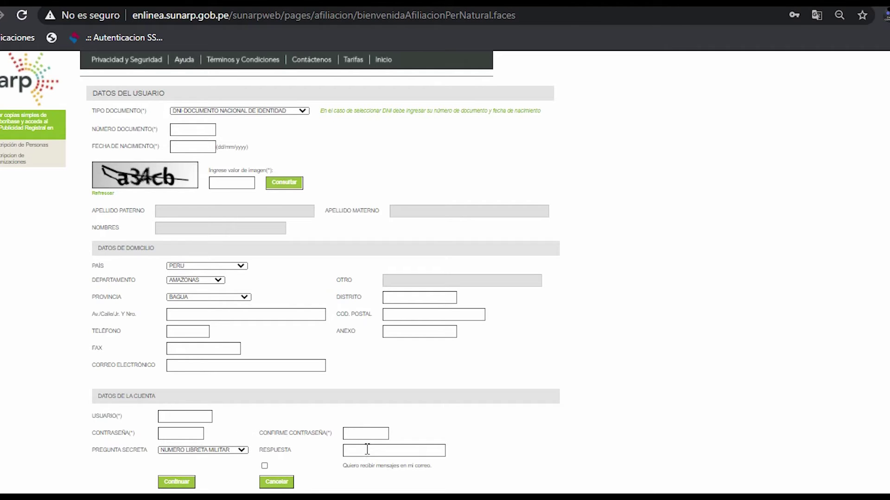
pyautogui.click(237, 452)
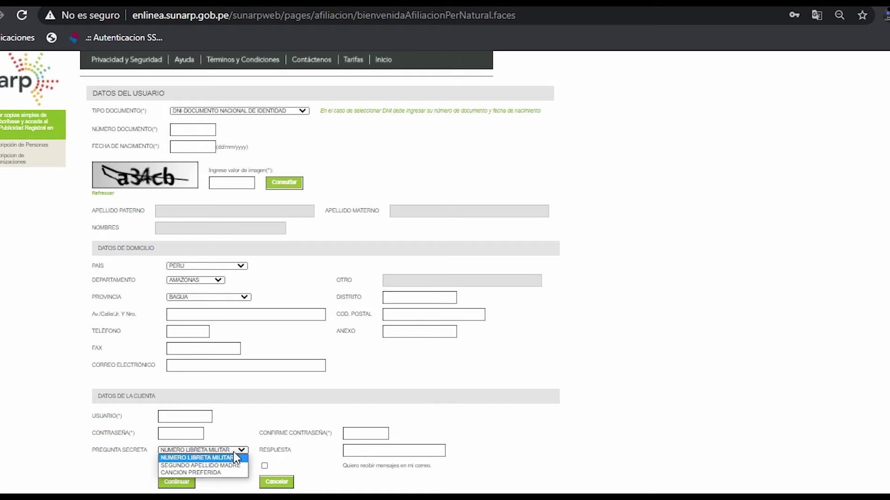
pyautogui.click(238, 457)
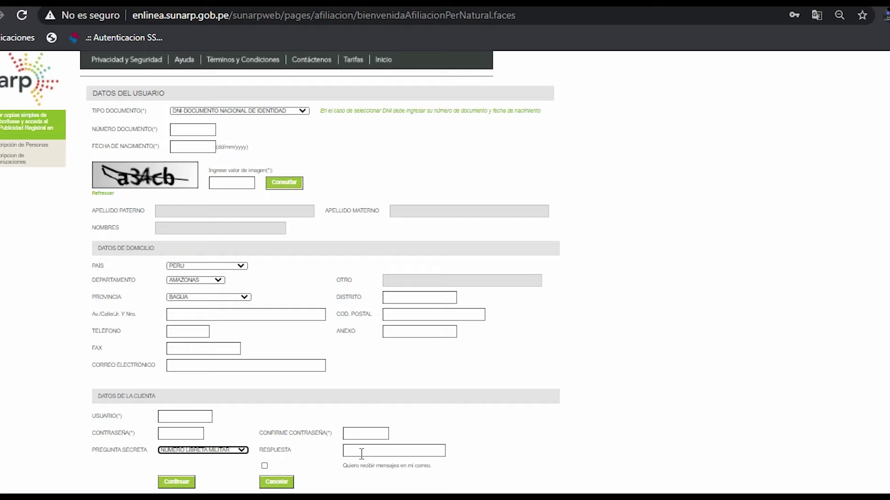
pyautogui.click(178, 487)
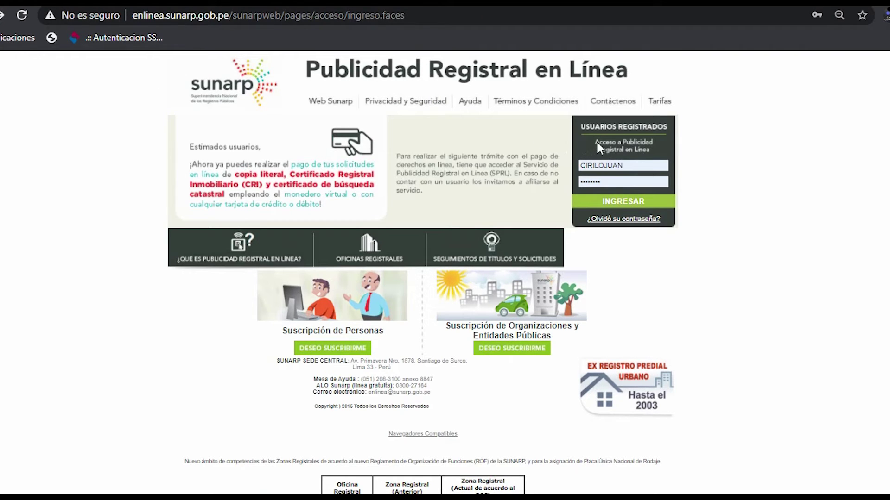
# Sign in with the saved registered-user credentials and open the Reserva de nombre request form.
pyautogui.moveTo(605, 497)
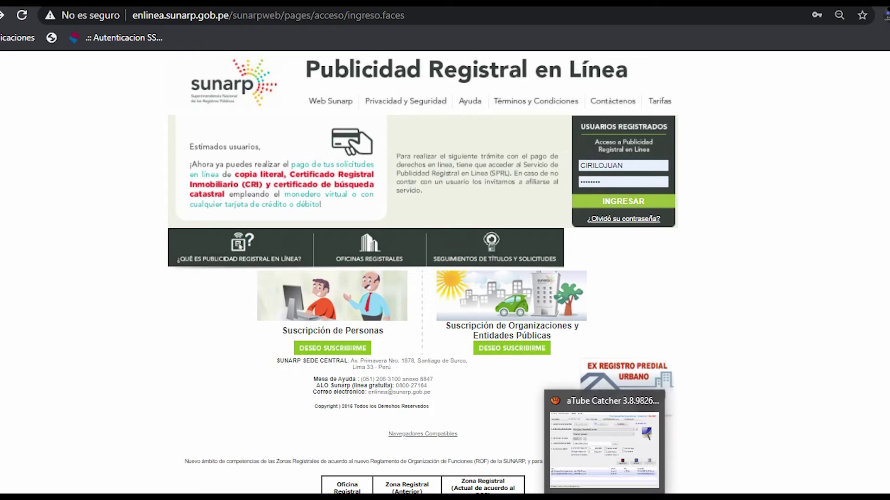
pyautogui.hotkey('ctrl', '+')
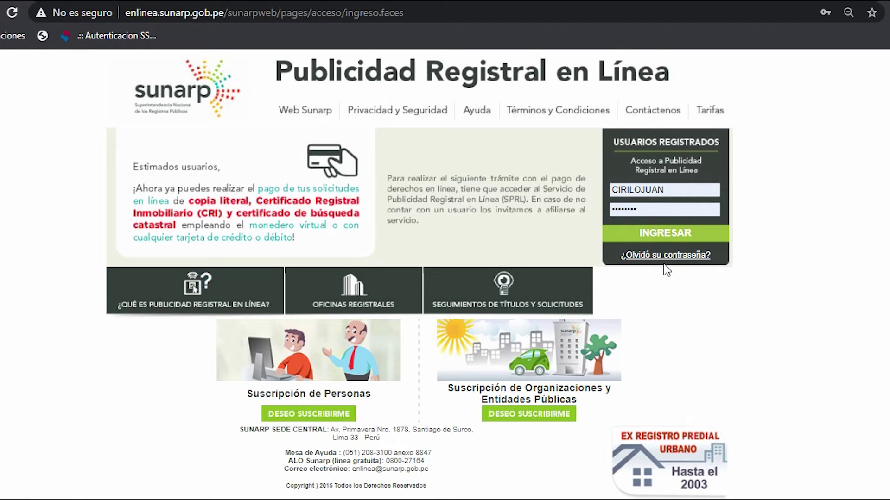
pyautogui.click(663, 234)
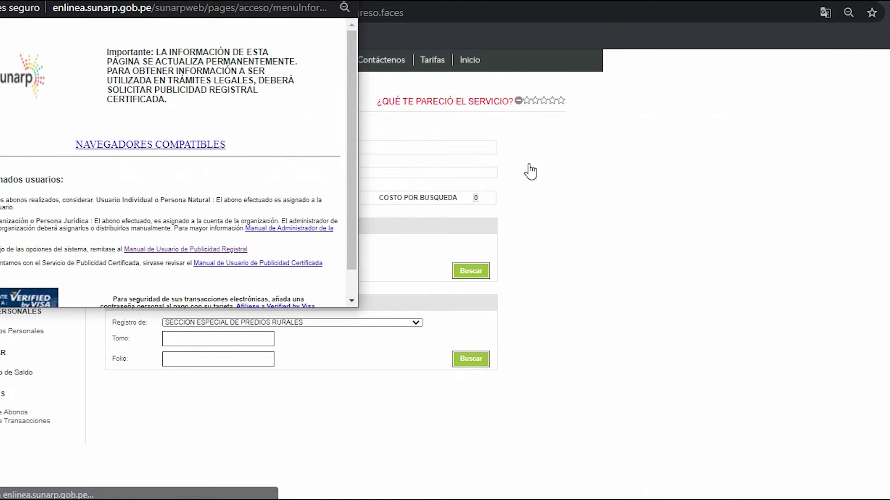
pyautogui.click(391, 287)
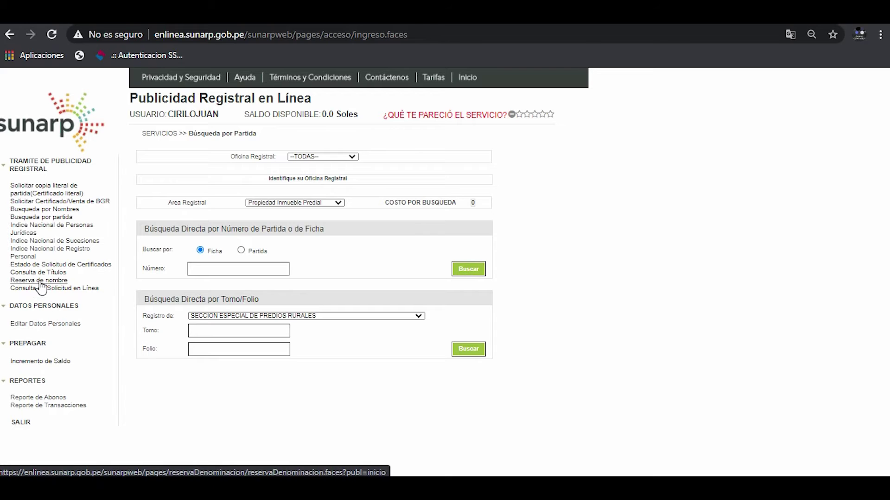
pyautogui.click(41, 282)
pyautogui.click(555, 120)
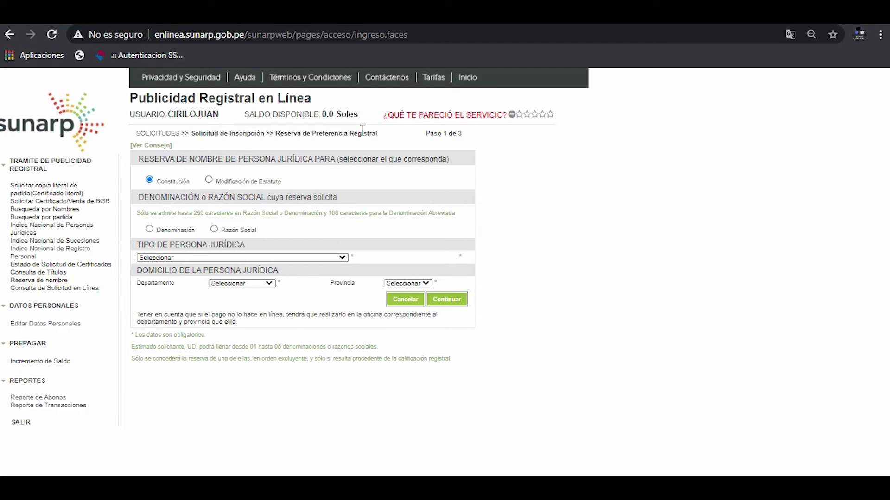
# Start a balance top-up of 20 Nuevos Soles by credit or debit card, proceeding to the cardholder details.
pyautogui.click(45, 364)
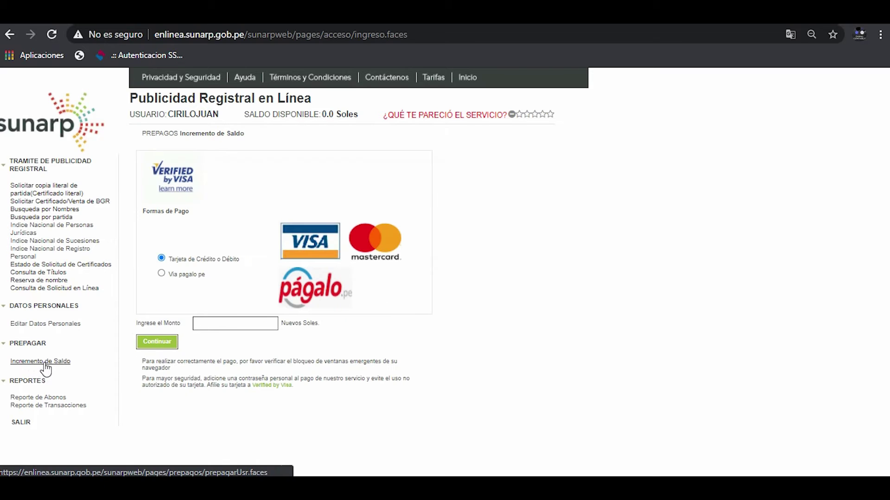
pyautogui.click(212, 324)
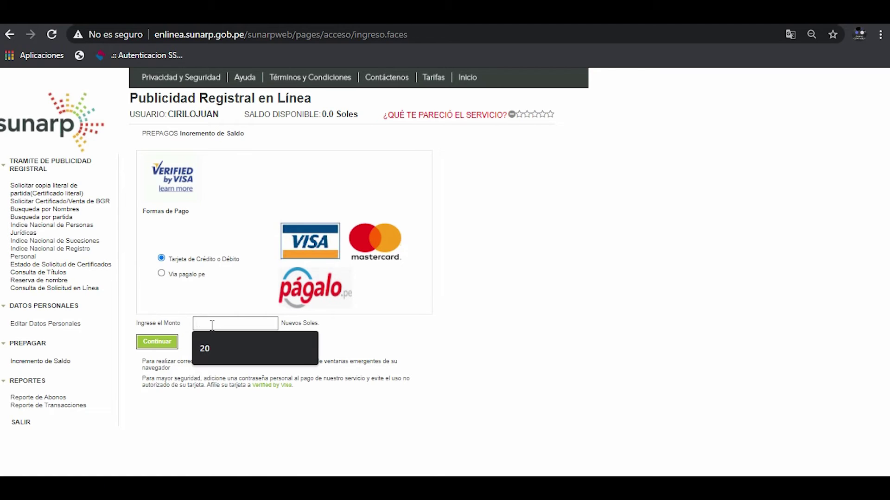
pyautogui.write('20')
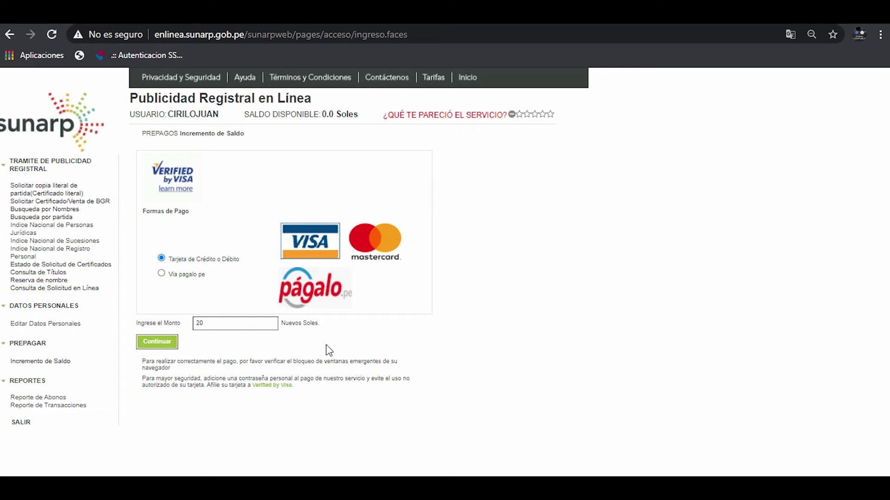
pyautogui.click(162, 343)
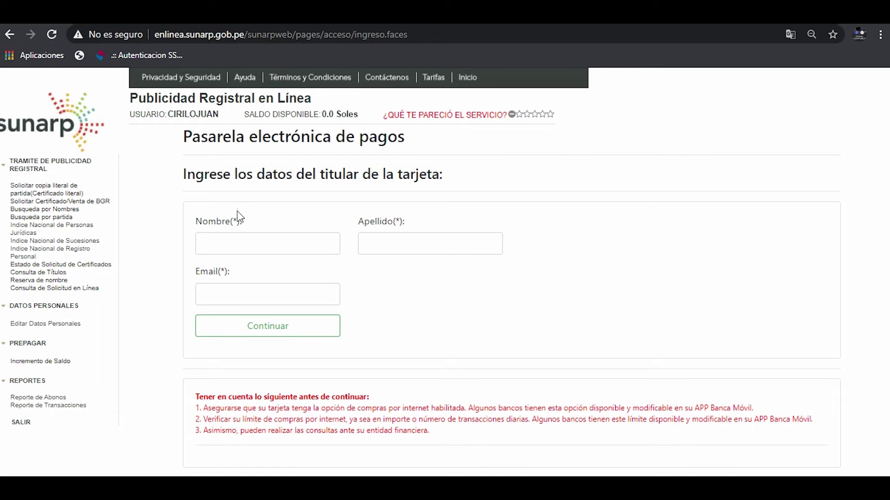
# Reload the portal from its current address and reopen the Reserva de nombre request form.
pyautogui.click(292, 36)
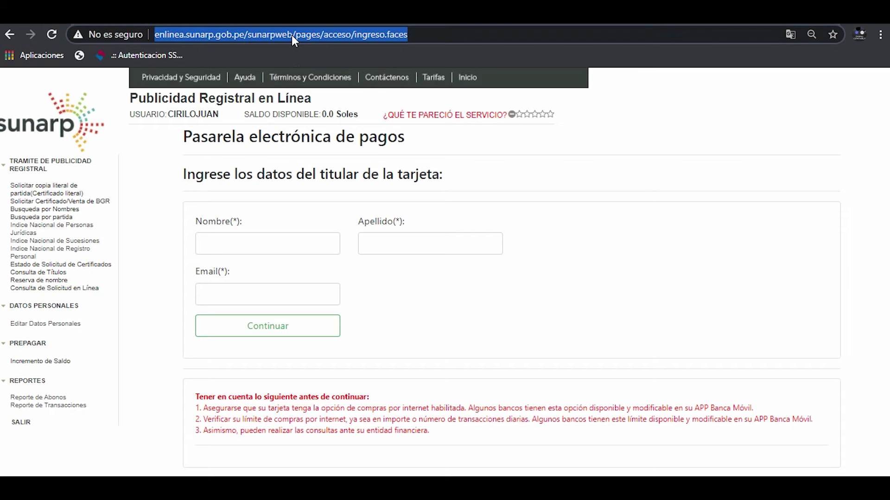
pyautogui.press('Return')
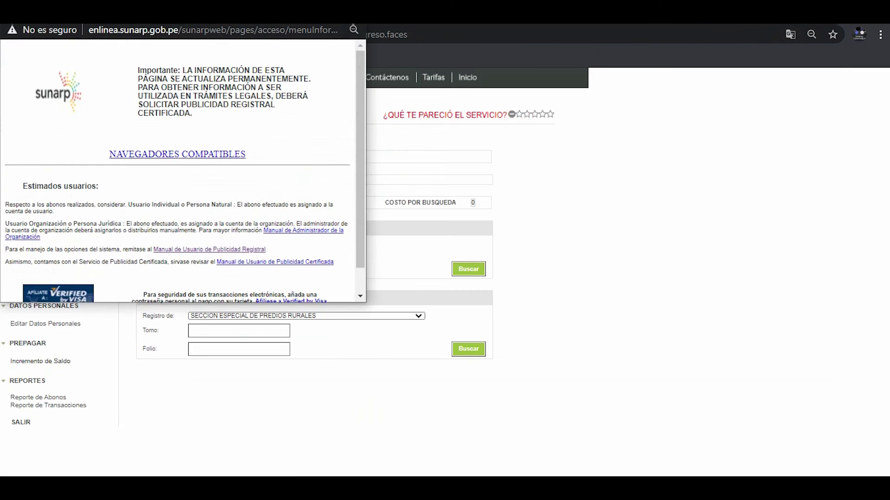
pyautogui.click(368, 72)
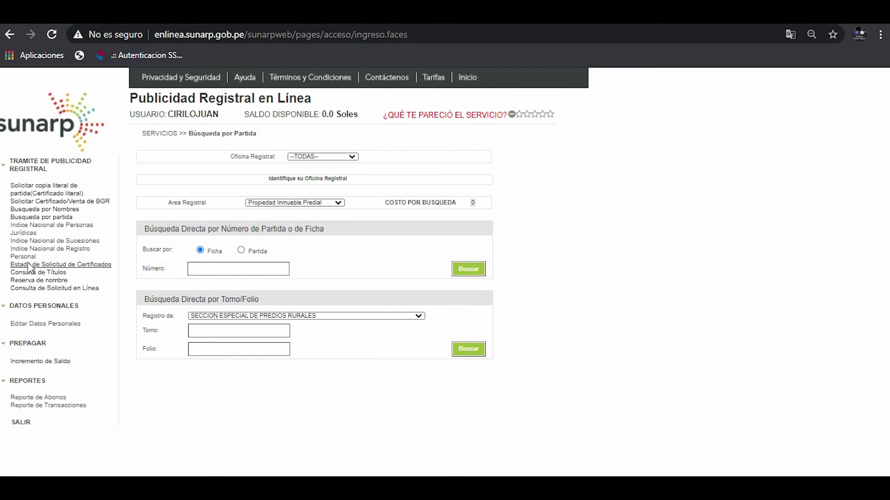
pyautogui.click(44, 281)
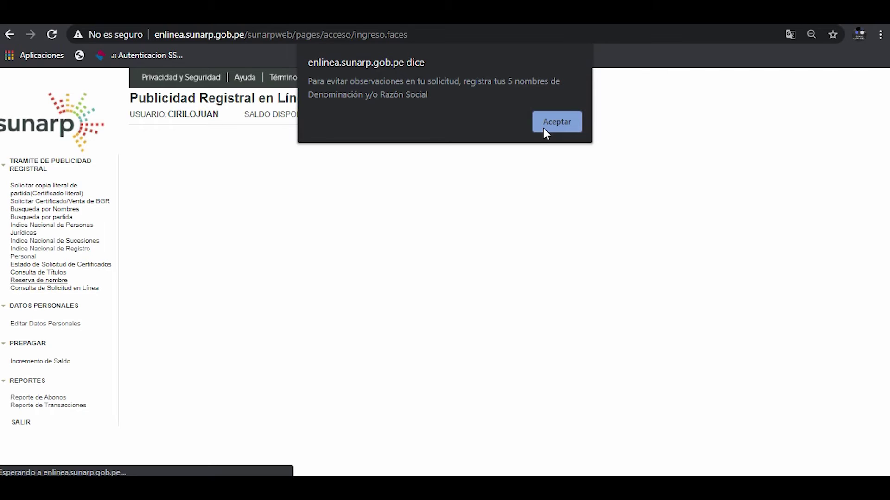
pyautogui.click(543, 128)
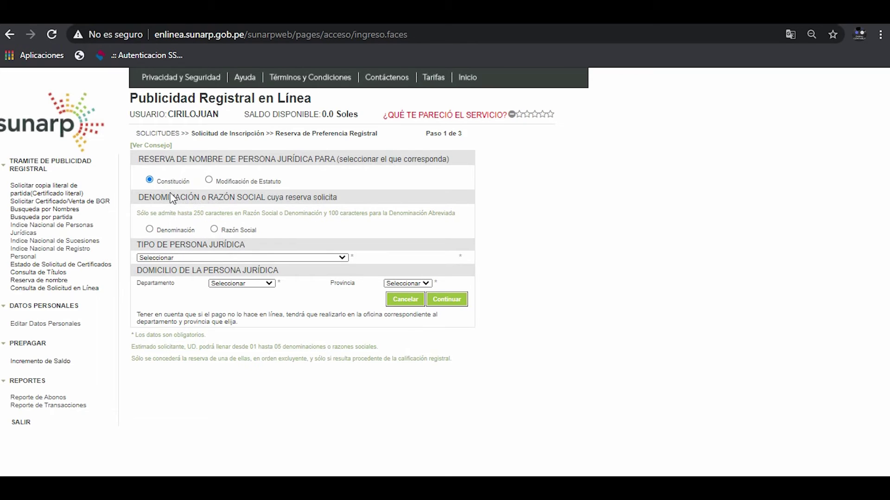
# Choose Denominación for the reservation and set the legal entity type to EMPRESAS INDIVIDUALES DE RESPONSABILIDAD LIMITADA.
pyautogui.click(150, 230)
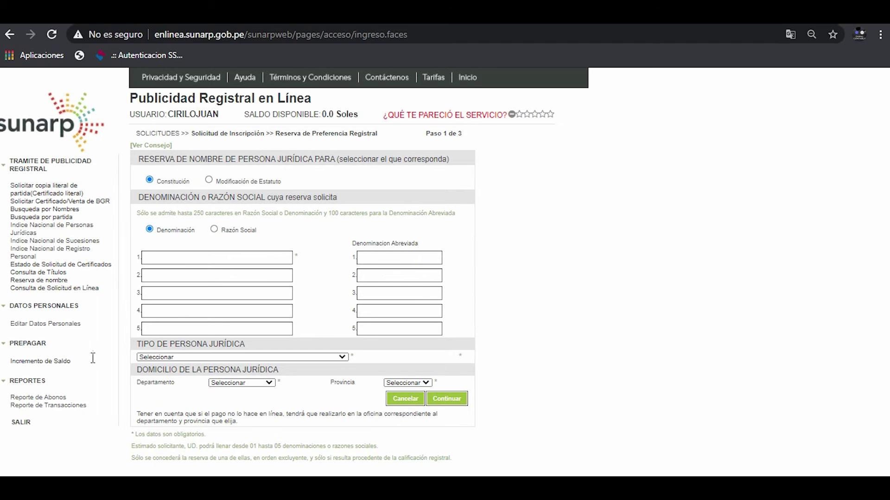
pyautogui.click(208, 357)
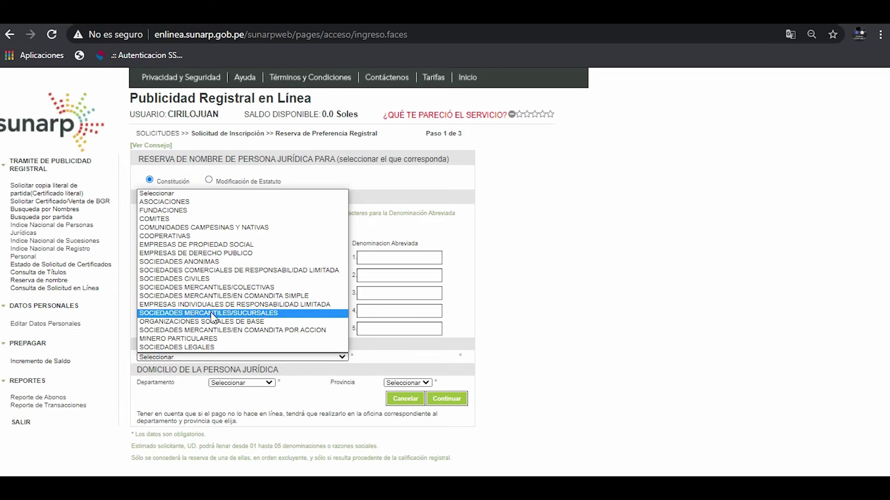
pyautogui.click(242, 307)
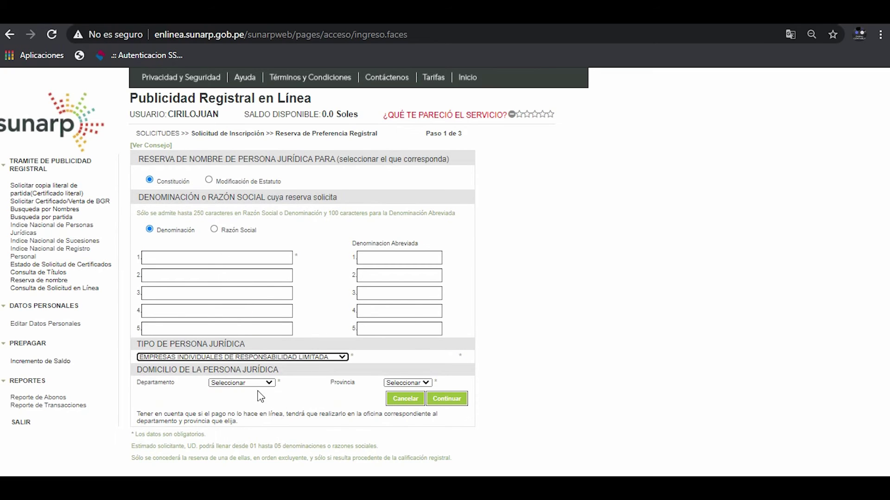
# Set the legal entity's domicile to department LIMA and province CALLAO, and continue to the second page of the request.
pyautogui.click(242, 382)
pyautogui.click(244, 333)
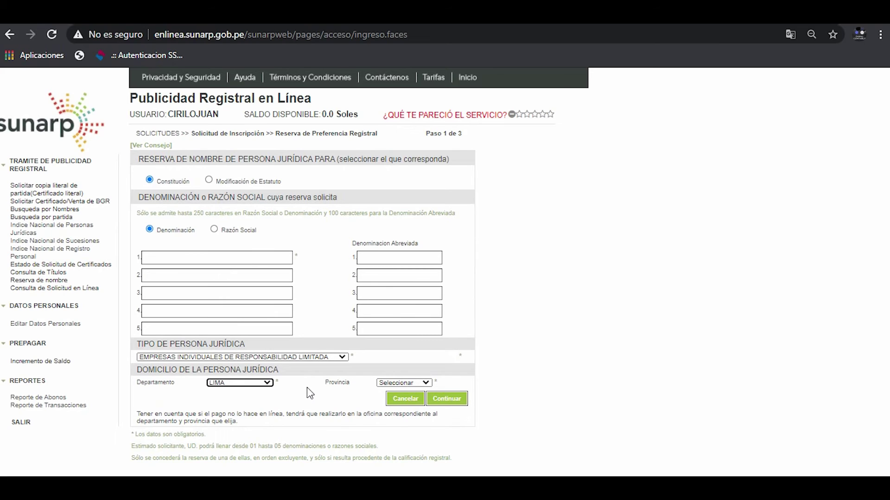
pyautogui.click(413, 383)
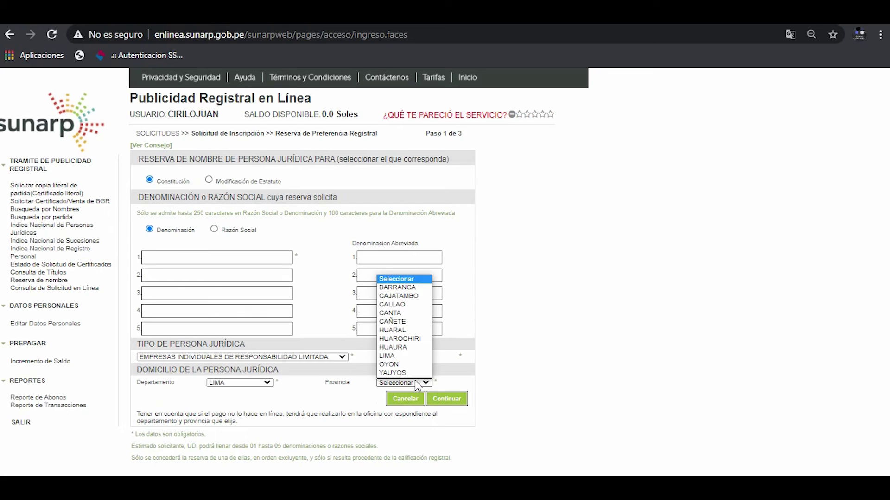
pyautogui.click(413, 304)
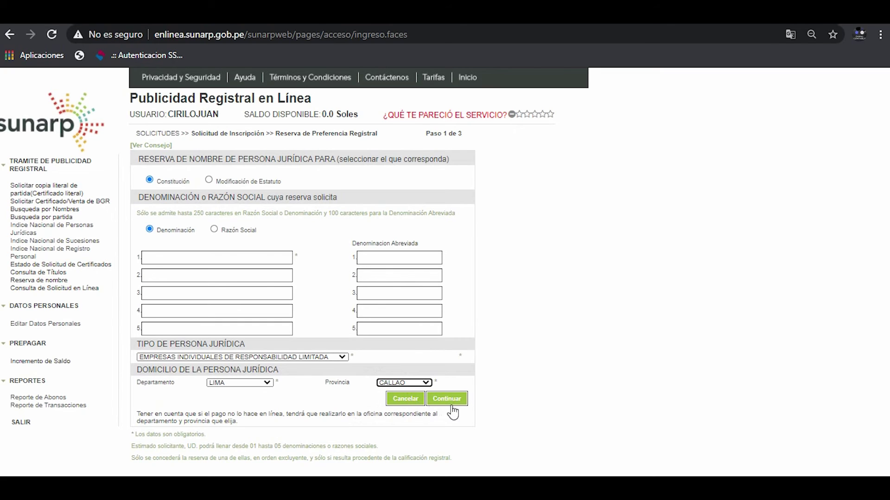
pyautogui.click(445, 406)
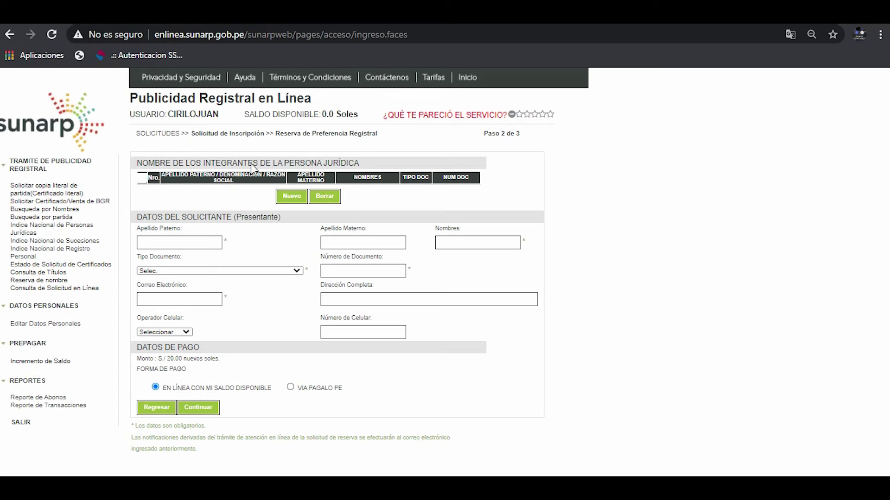
# Examine the new participant form and its document type options, returning to the applicant page without saving.
pyautogui.click(288, 197)
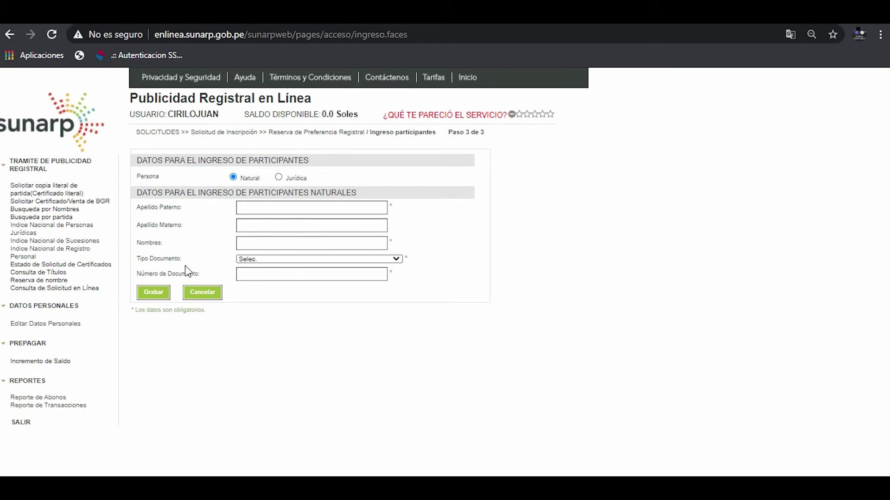
pyautogui.click(309, 259)
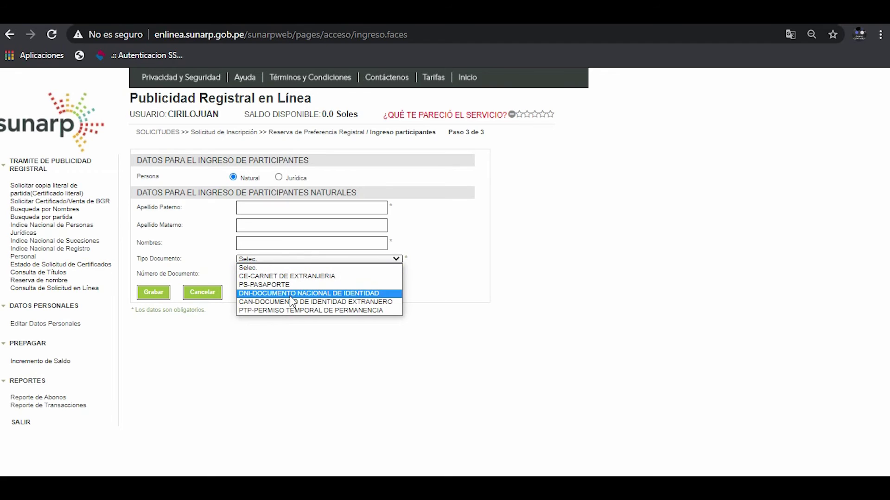
pyautogui.click(290, 295)
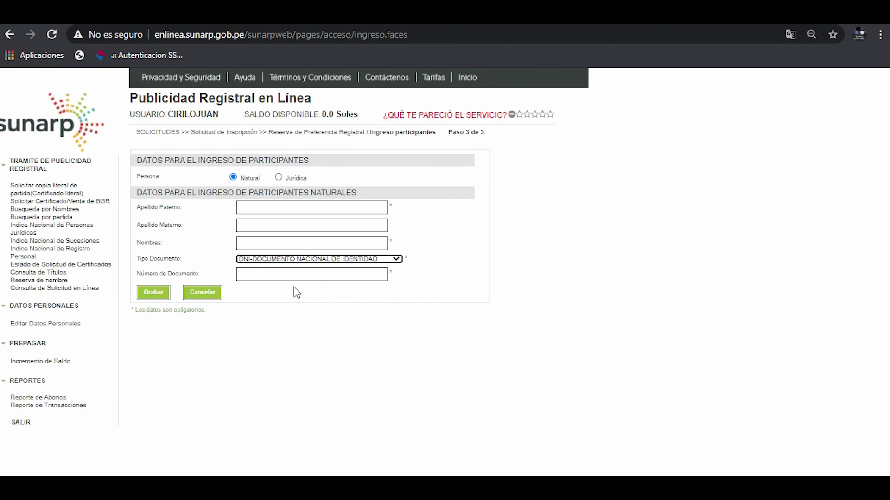
pyautogui.click(347, 258)
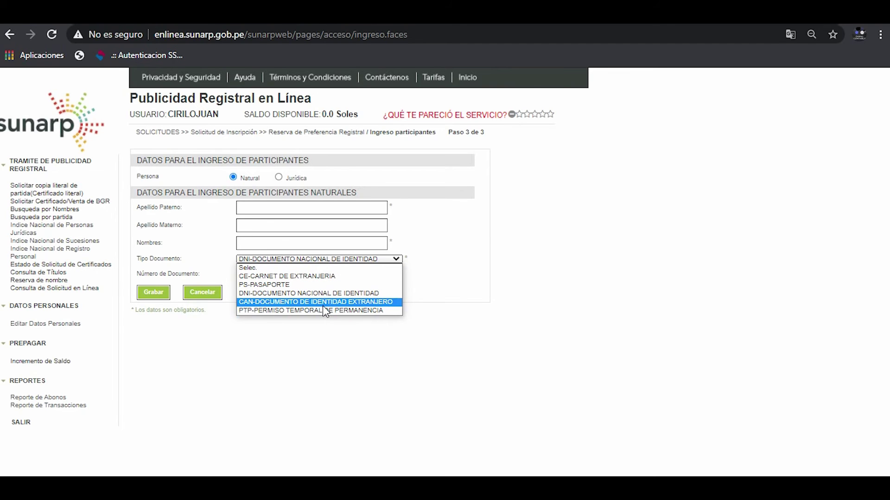
pyautogui.click(440, 271)
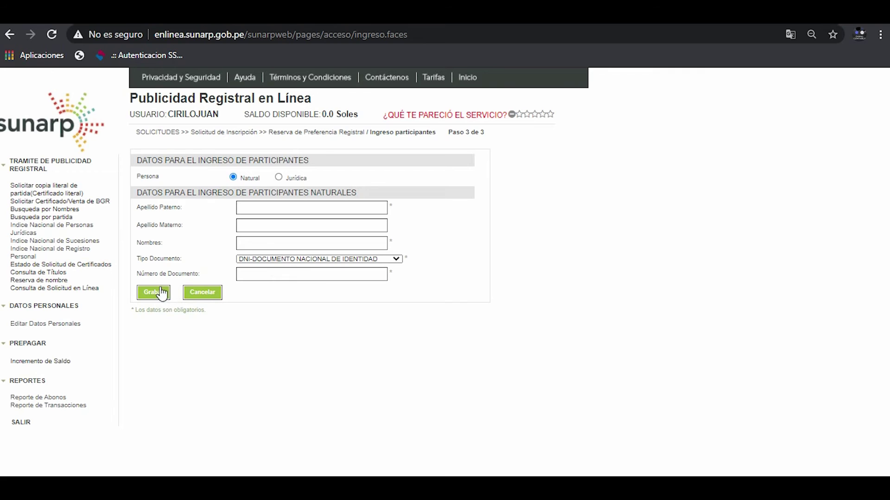
pyautogui.click(199, 292)
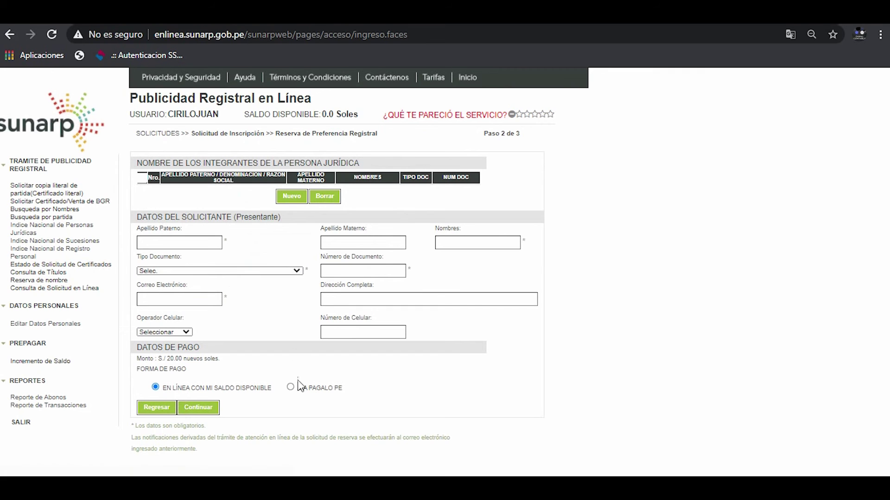
pyautogui.click(291, 196)
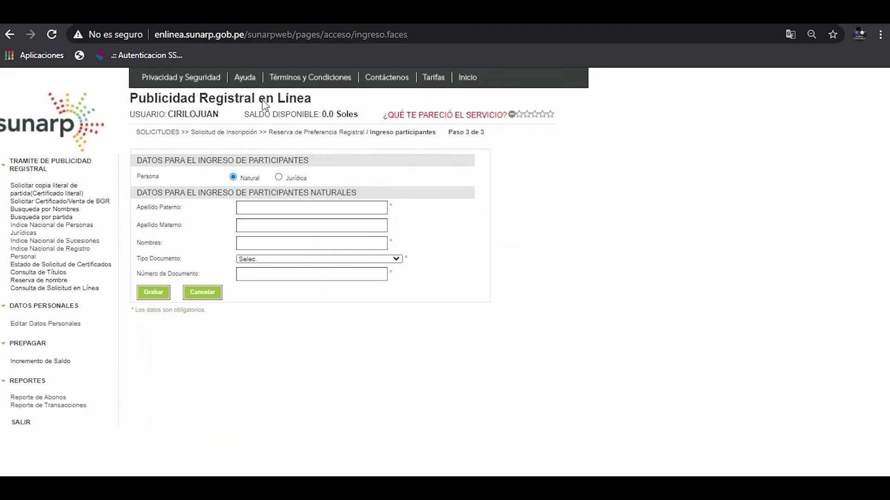
pyautogui.click(216, 294)
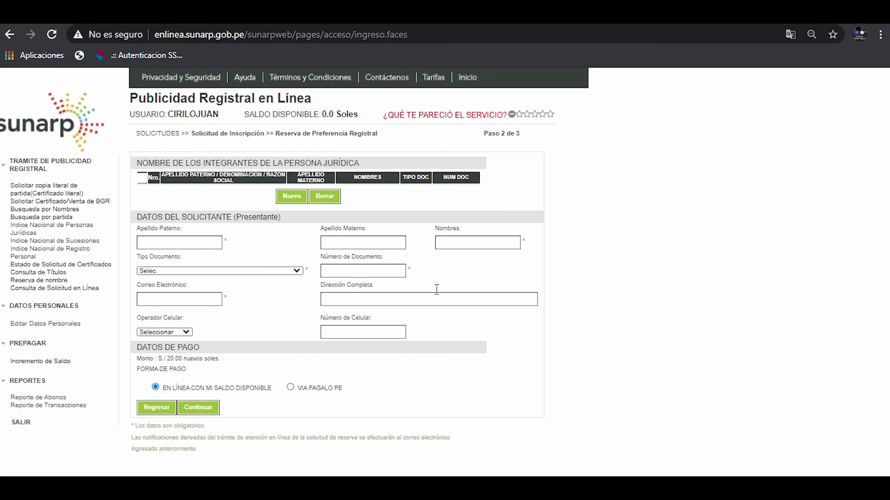
# Set the applicant's document type to DNI-DOCUMENTO NACIONAL DE IDENTIDAD and the mobile operator to TELEFONICA.
pyautogui.click(262, 269)
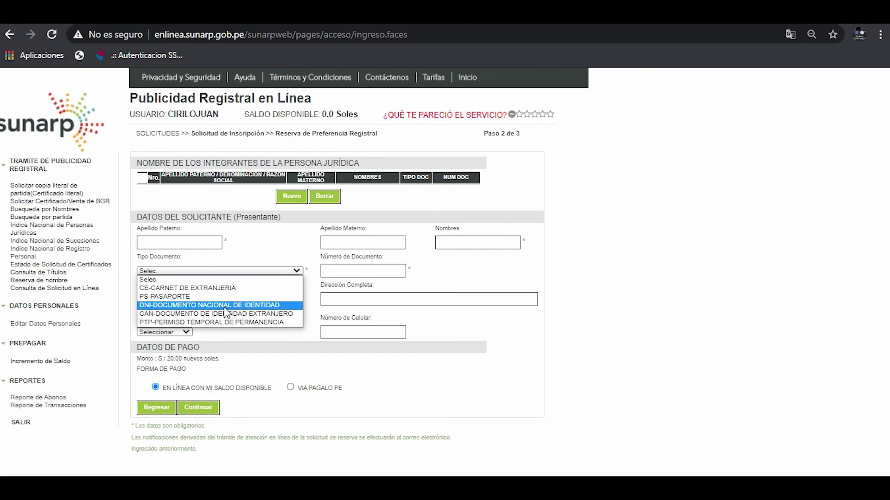
pyautogui.click(224, 305)
pyautogui.click(338, 273)
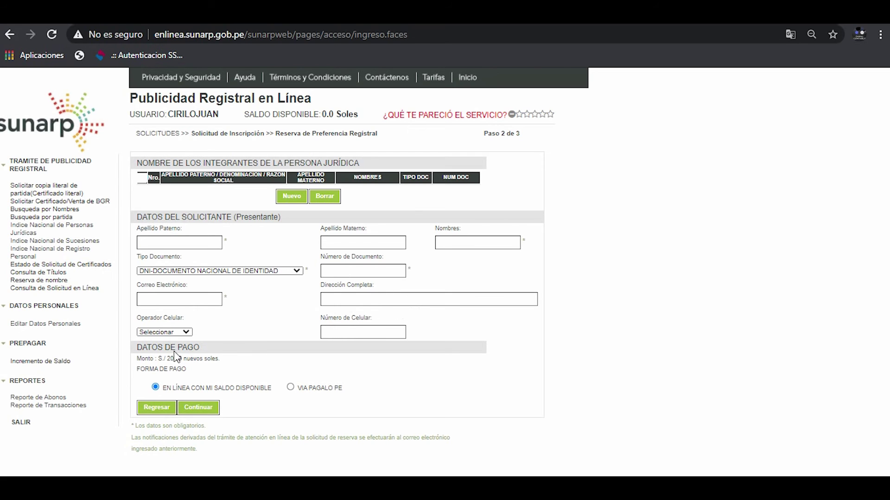
pyautogui.click(181, 332)
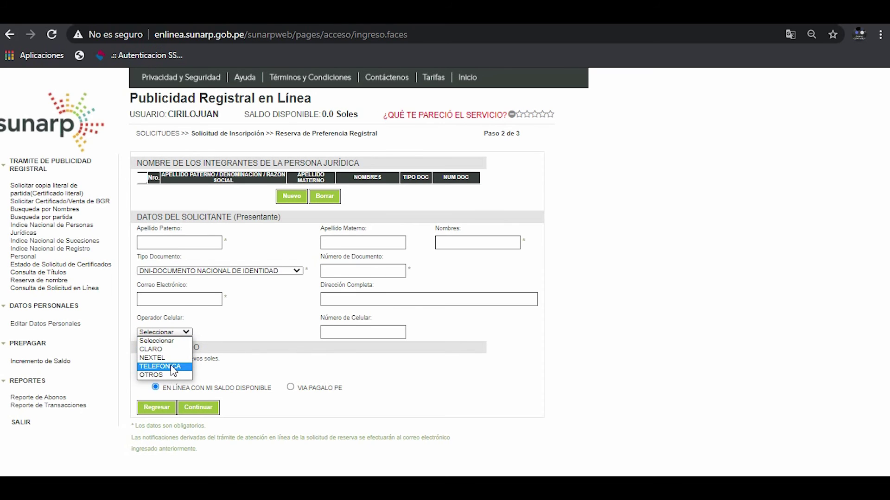
pyautogui.click(163, 366)
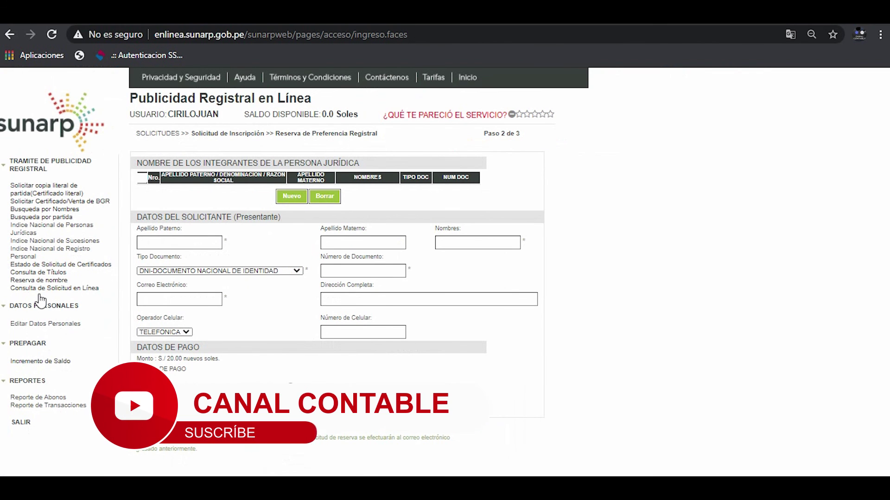
# Open the online request status query for name reservations and set the registry office to LIMA.
pyautogui.click(48, 290)
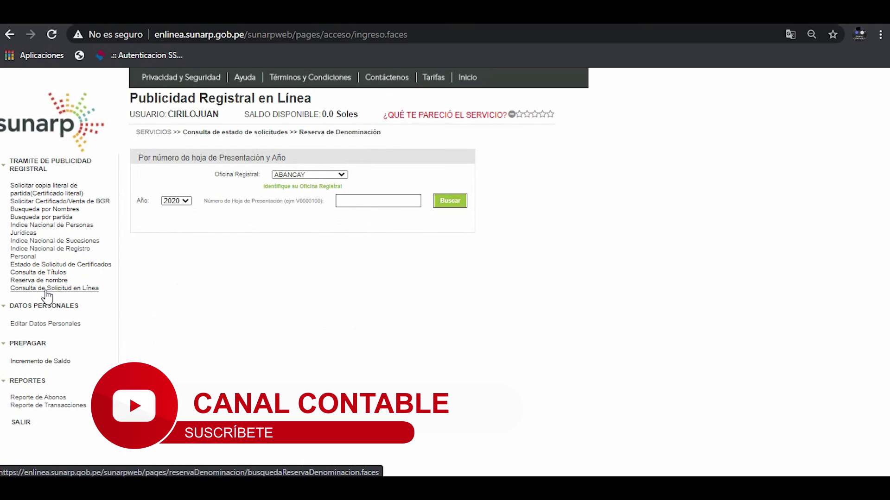
pyautogui.click(299, 176)
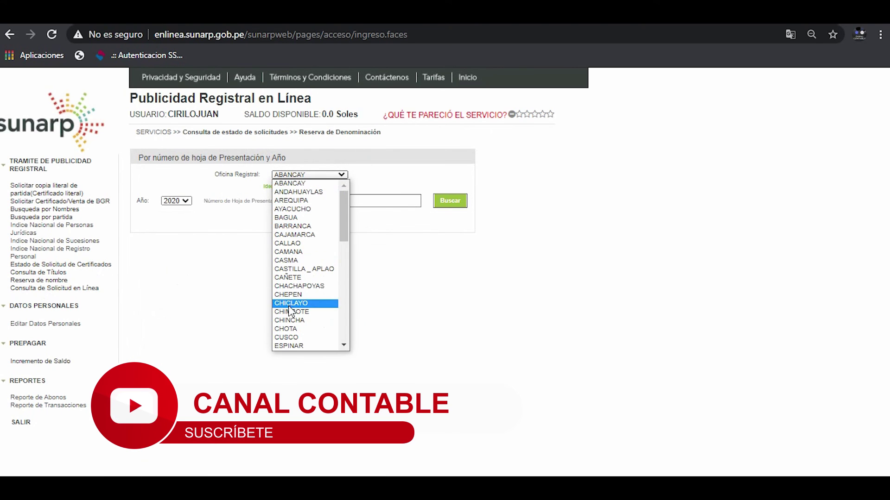
pyautogui.scroll(-5, 295, 259)
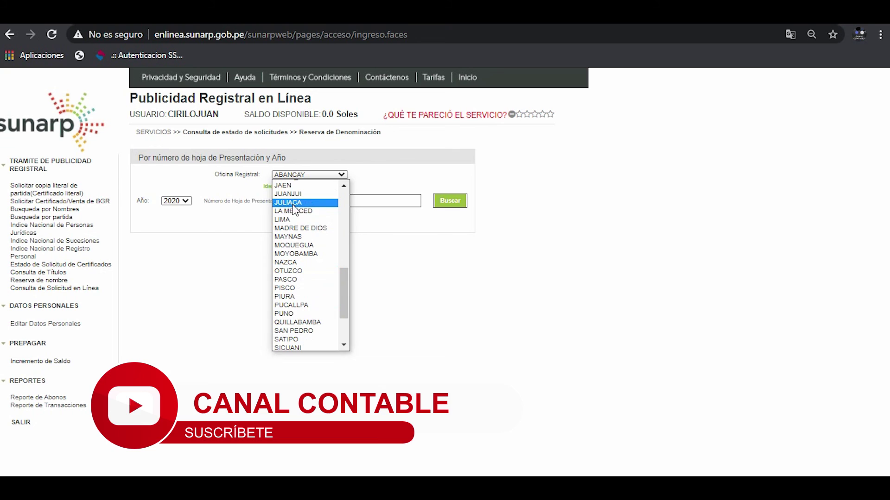
pyautogui.click(287, 219)
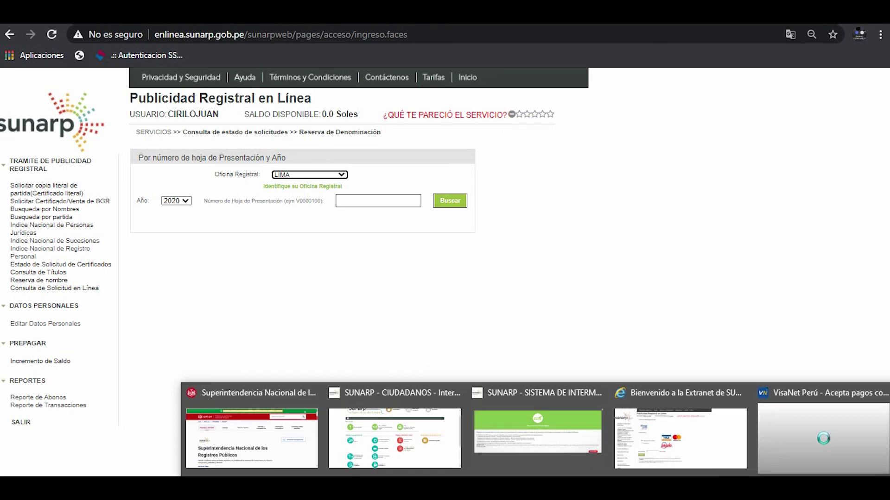
# Look up the presentation sheet number on the payment receipt image in Paint, and return to the status query in Chrome.
pyautogui.click(631, 489)
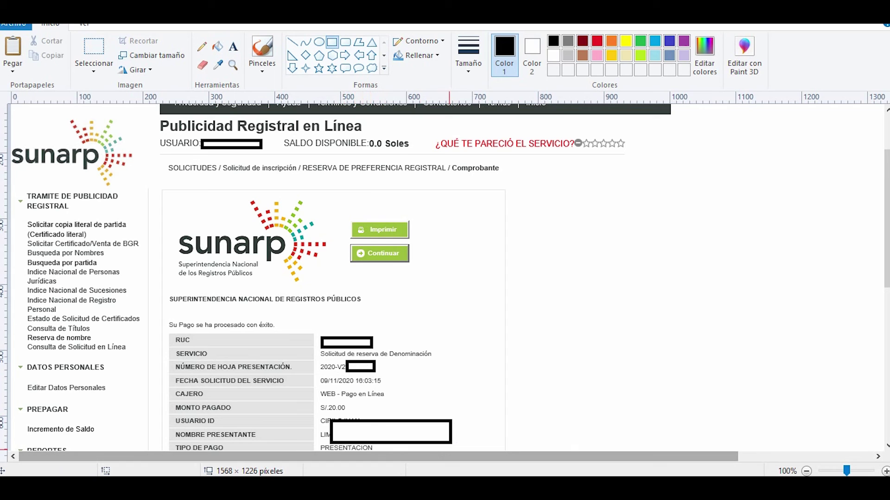
pyautogui.moveTo(380, 489)
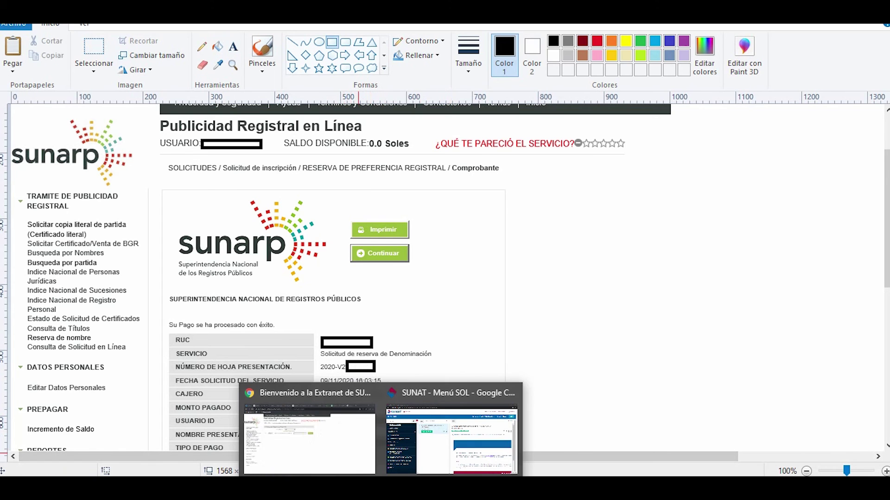
pyautogui.click(332, 460)
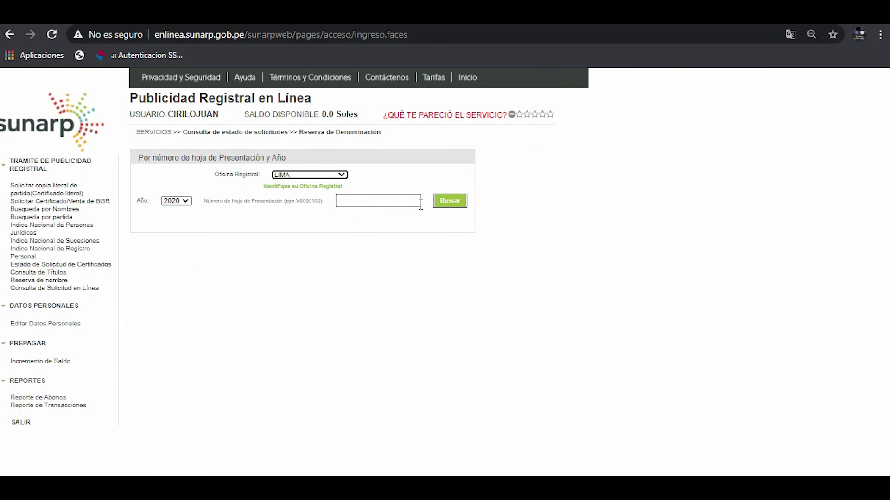